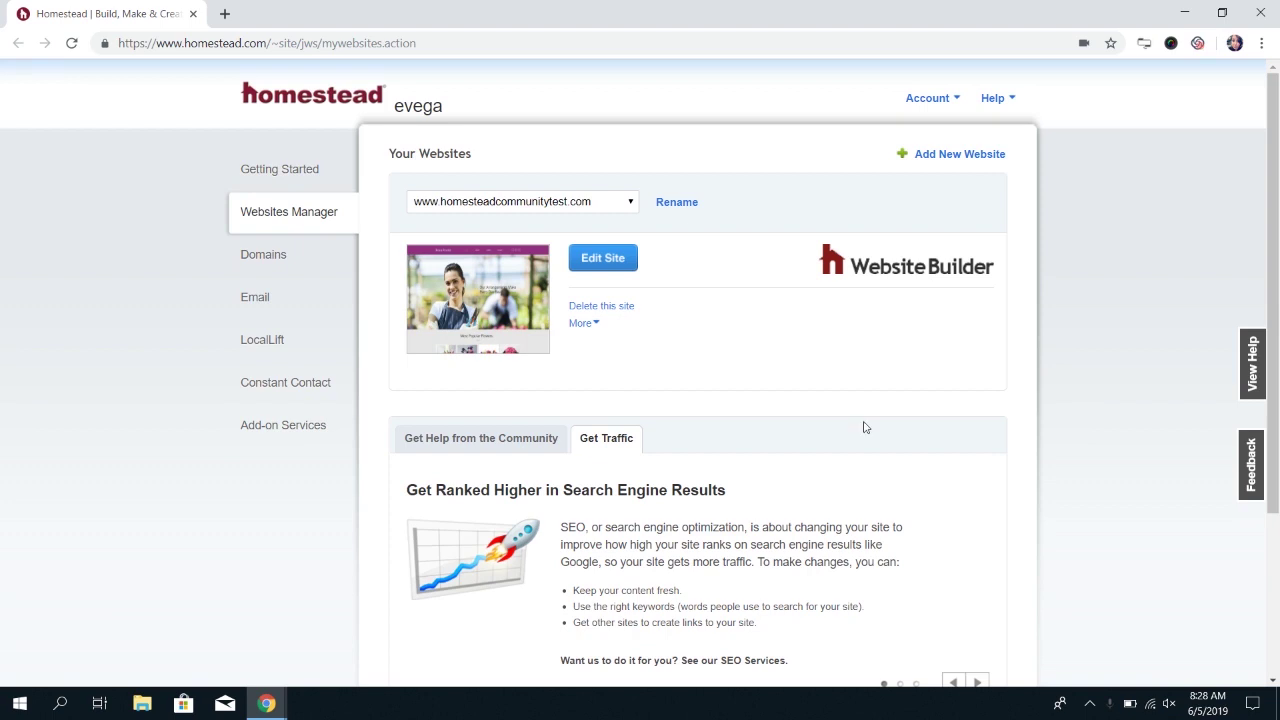
{"action": "left_click", "coordinate": [613, 263]}
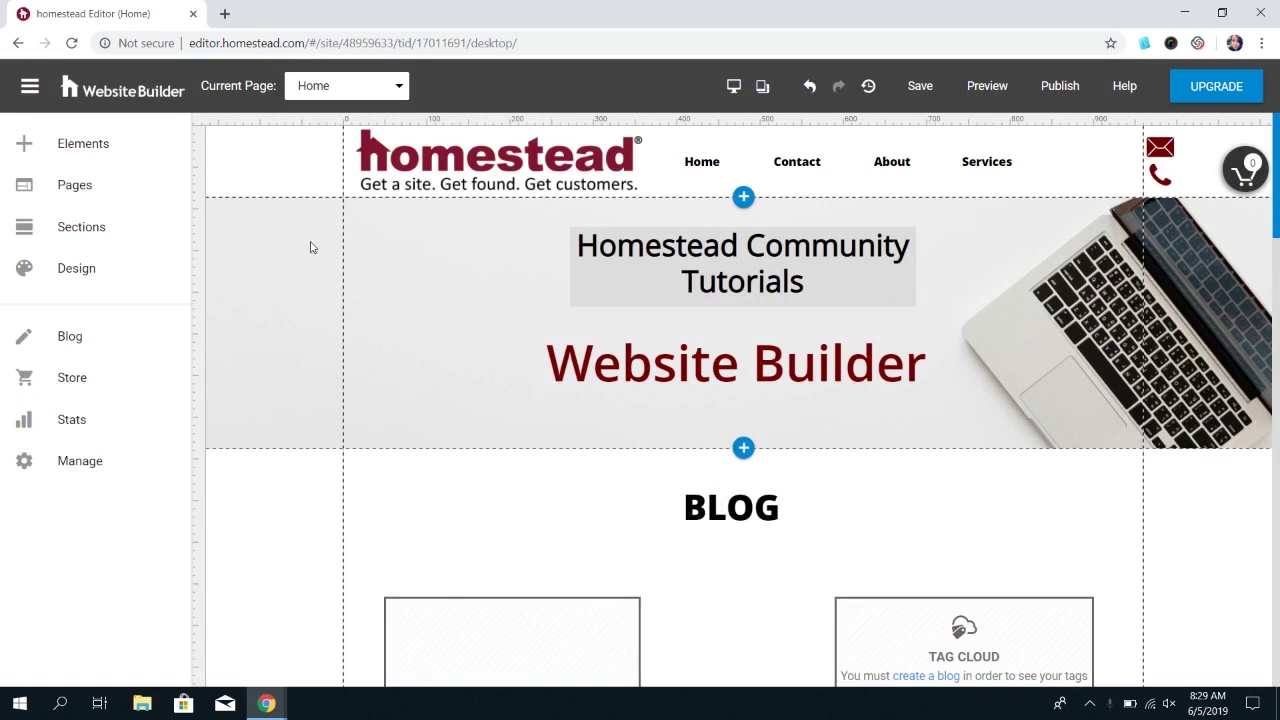
- From the empty Blog panel, start a new blog to reach the Choose Blog Template gallery
{"action": "left_click", "coordinate": [101, 341]}
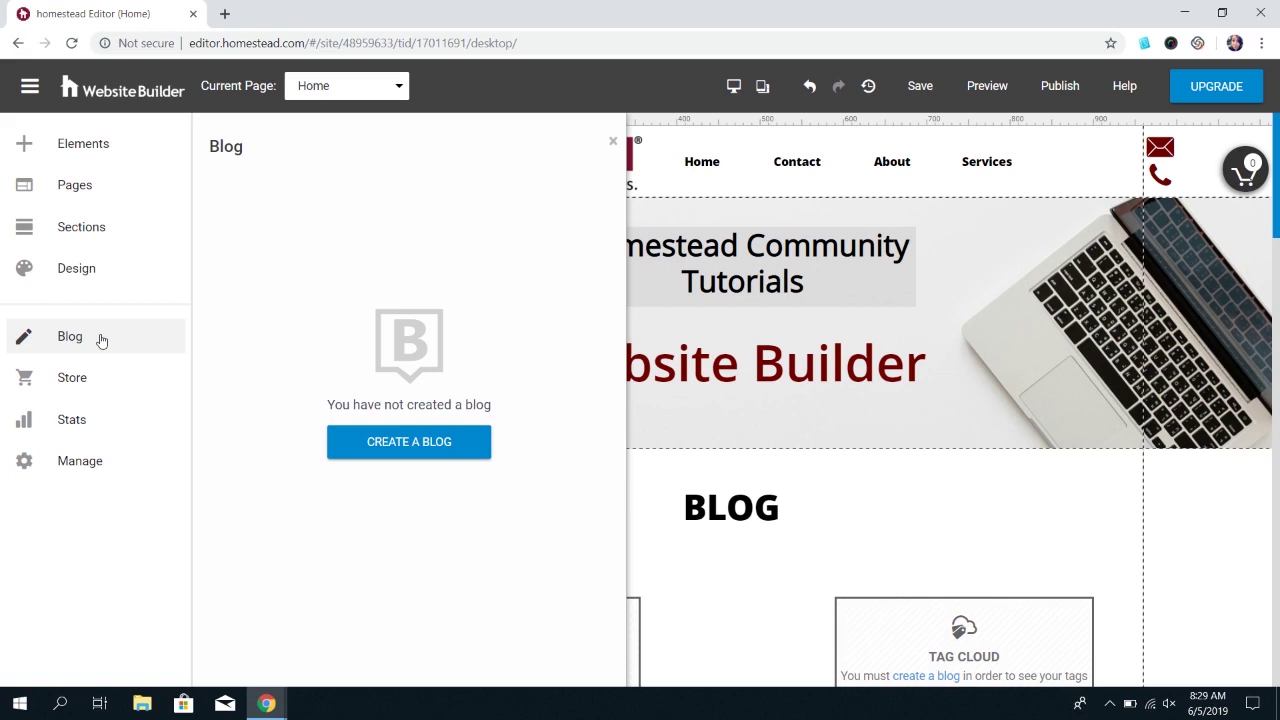
{"action": "left_click", "coordinate": [408, 431]}
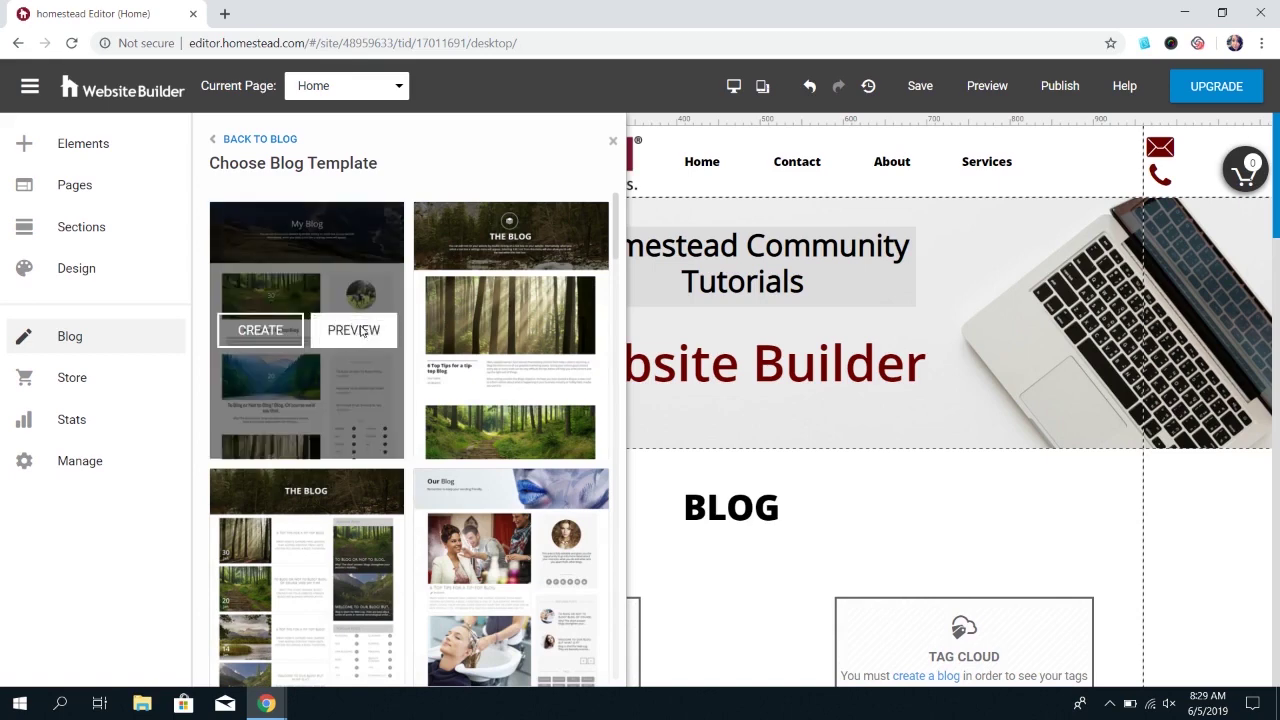
- Preview the first template and cycle through the blog designs back to design 1 of 15
{"action": "left_click", "coordinate": [360, 325]}
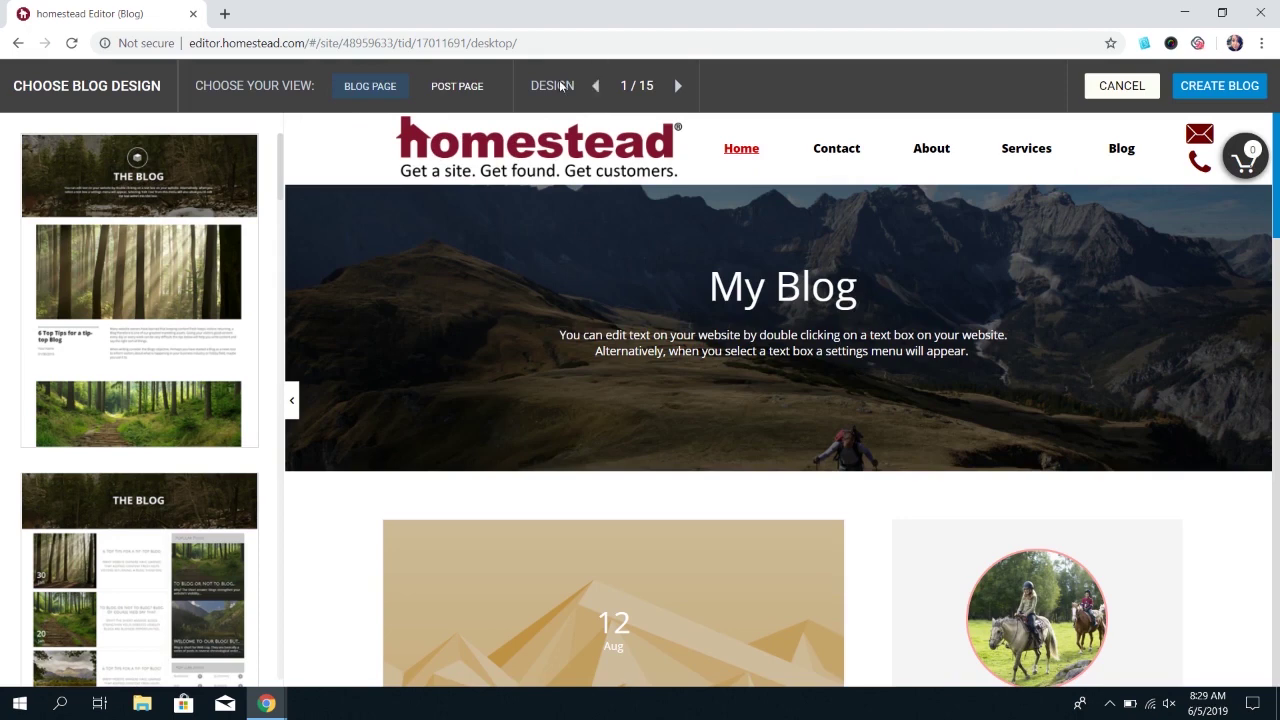
{"action": "left_click", "coordinate": [679, 87]}
{"action": "left_click", "coordinate": [679, 87]}
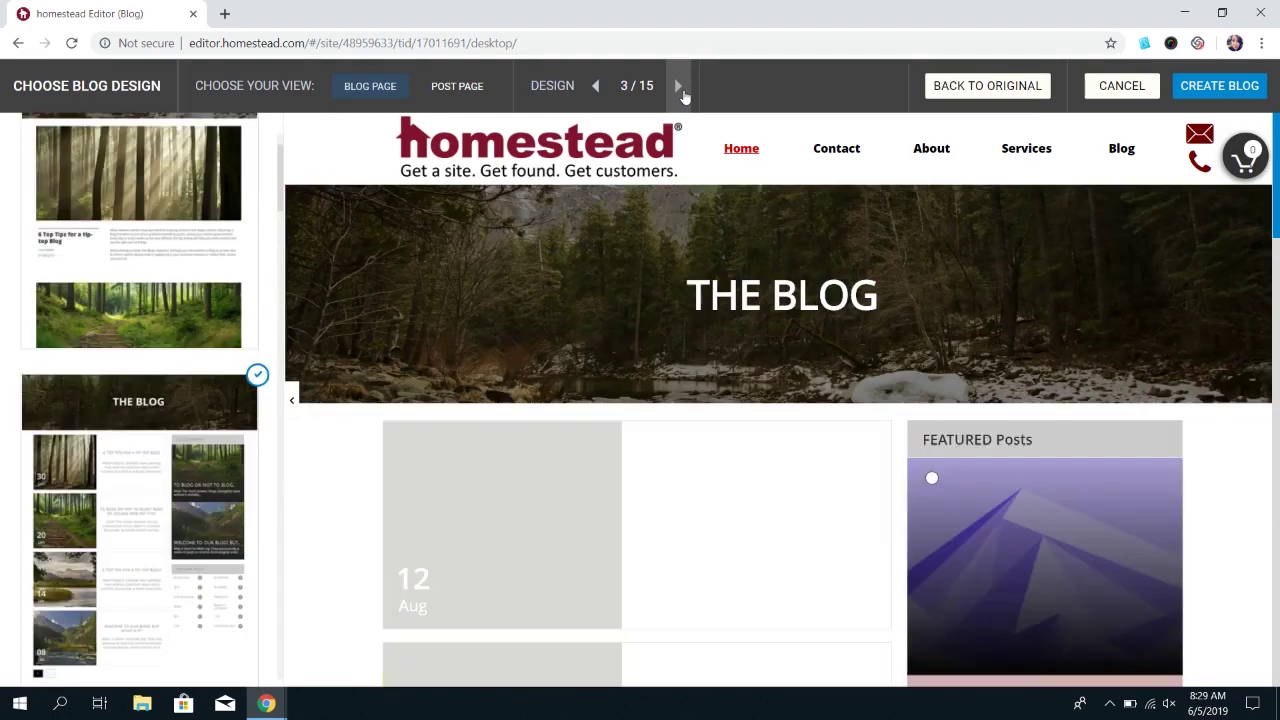
{"action": "left_click", "coordinate": [679, 87]}
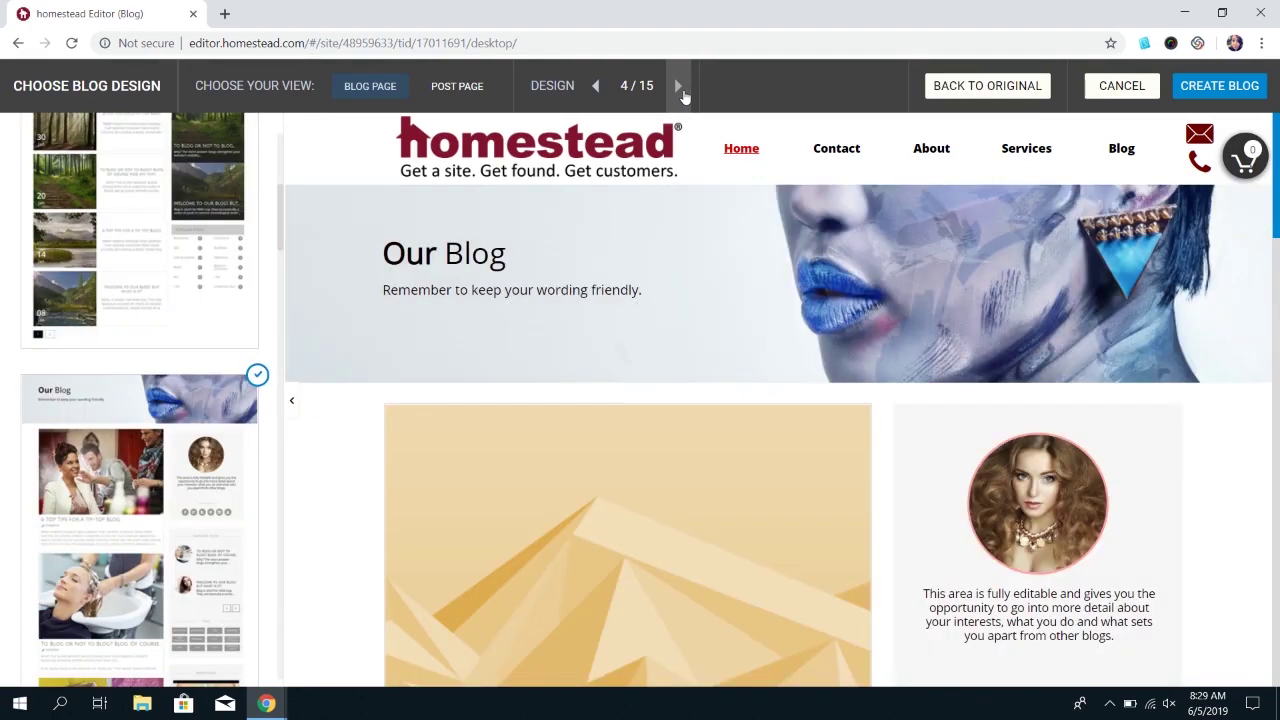
{"action": "left_click", "coordinate": [679, 87]}
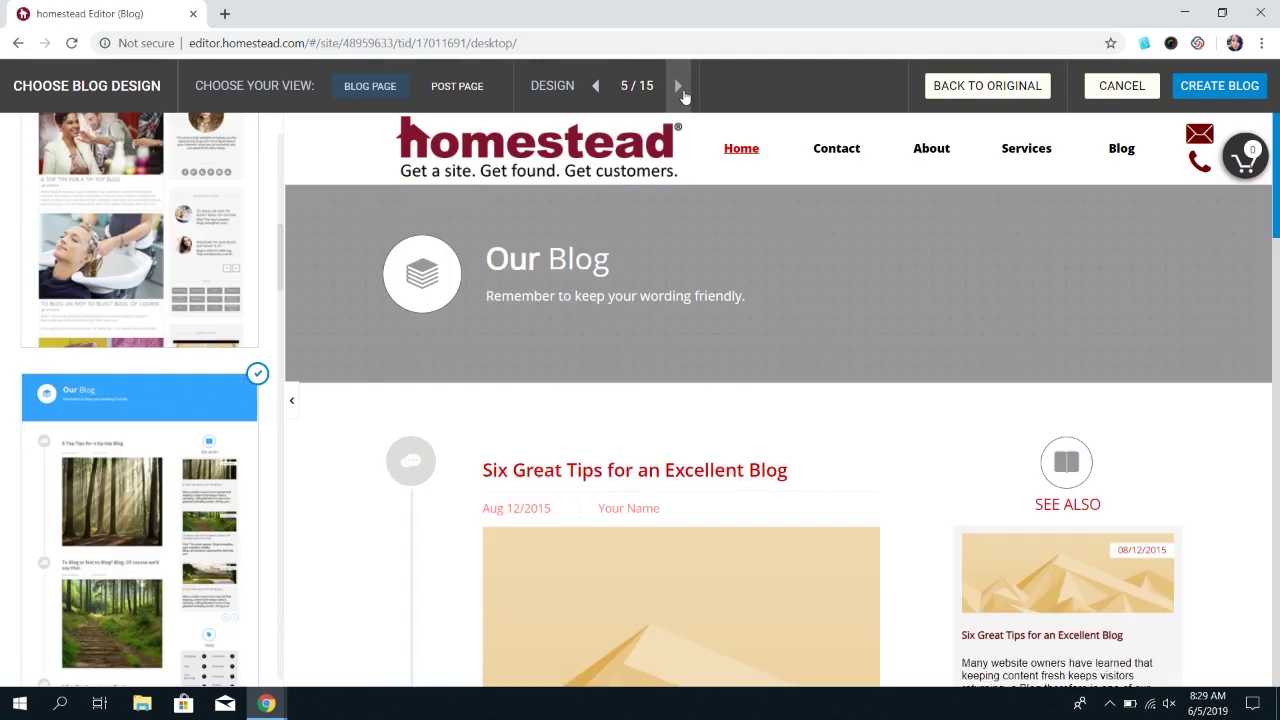
{"action": "left_click", "coordinate": [679, 87]}
{"action": "left_click", "coordinate": [679, 87]}
{"action": "left_click", "coordinate": [679, 87]}
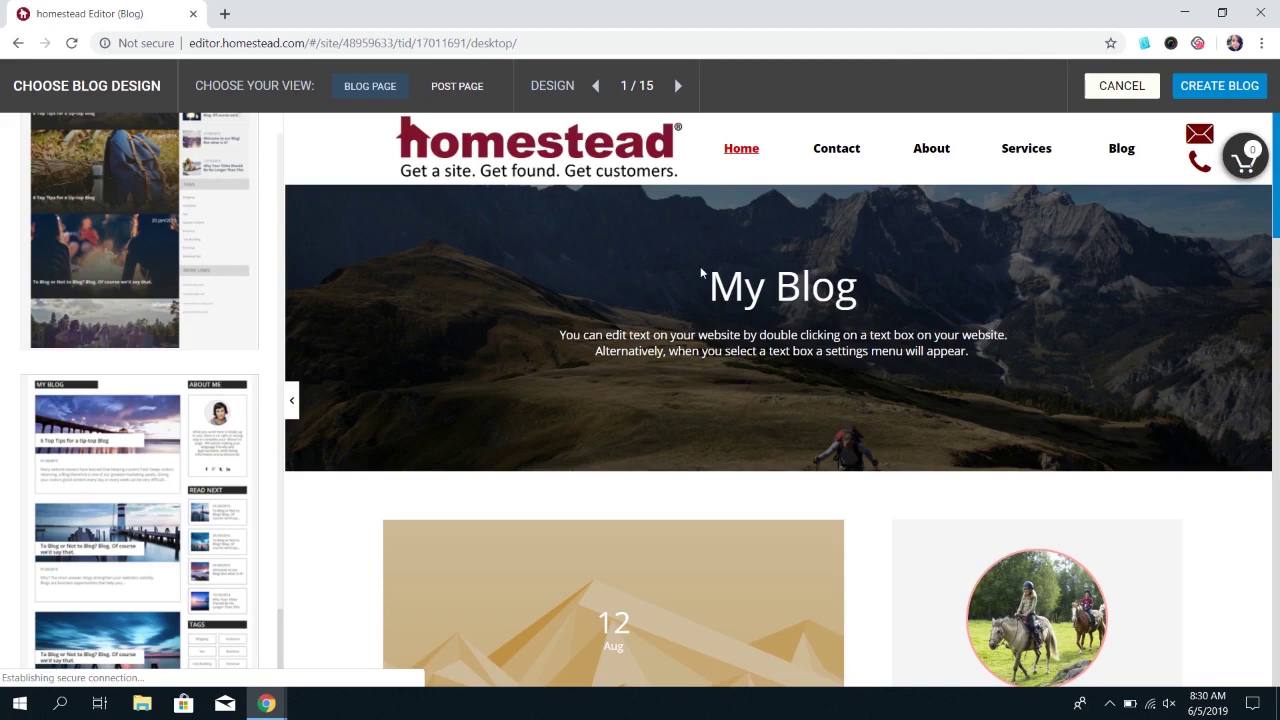
- Switch design 1's preview to Post Page and scroll through the sample post
{"action": "left_click", "coordinate": [457, 90]}
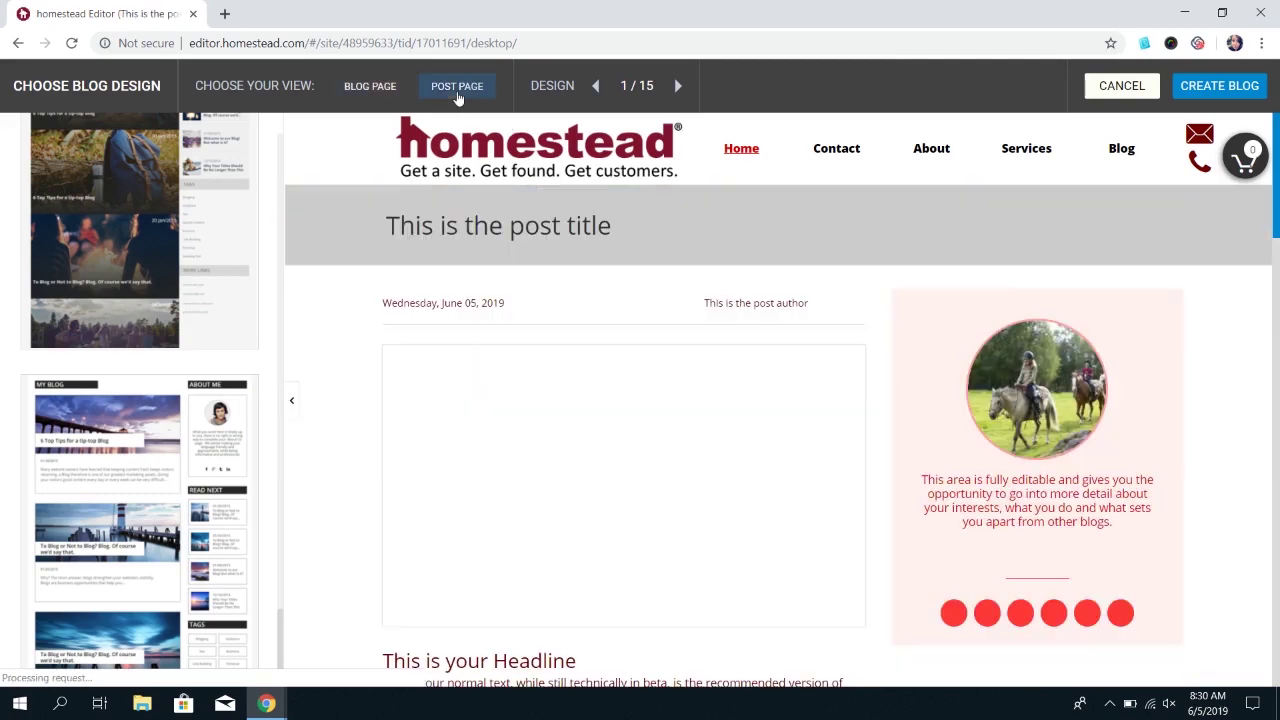
{"action": "scroll", "coordinate": [787, 370], "scroll_direction": "down", "scroll_amount": 2}
{"action": "scroll", "coordinate": [787, 374], "scroll_direction": "down", "scroll_amount": 5}
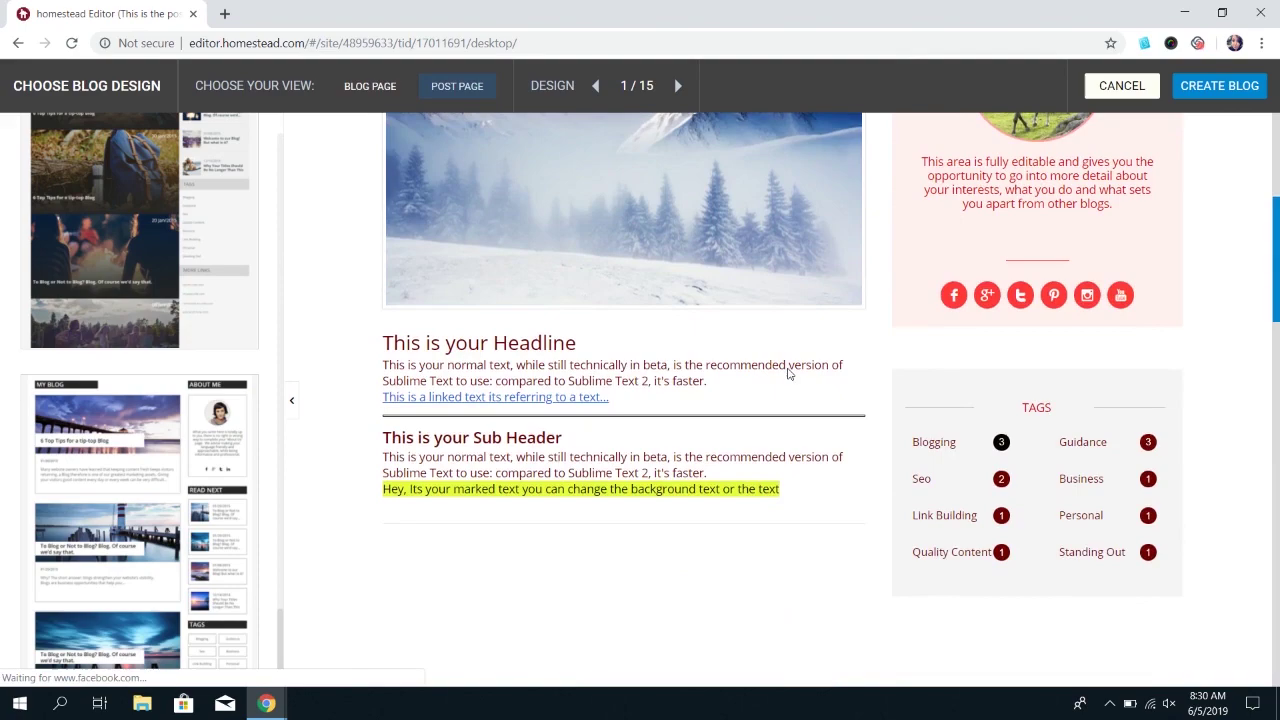
{"action": "scroll", "coordinate": [788, 375], "scroll_direction": "down", "scroll_amount": 4}
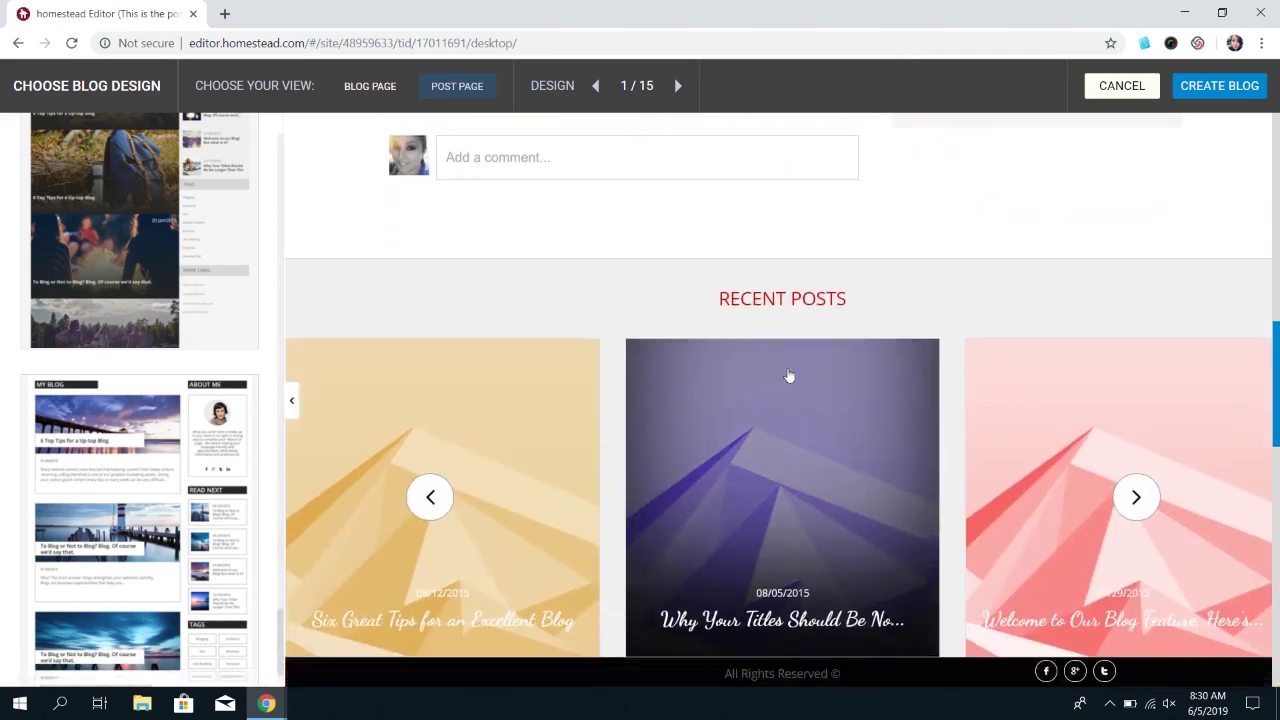
{"action": "scroll", "coordinate": [788, 374], "scroll_direction": "up", "scroll_amount": 8}
{"action": "scroll", "coordinate": [788, 374], "scroll_direction": "up", "scroll_amount": 3}
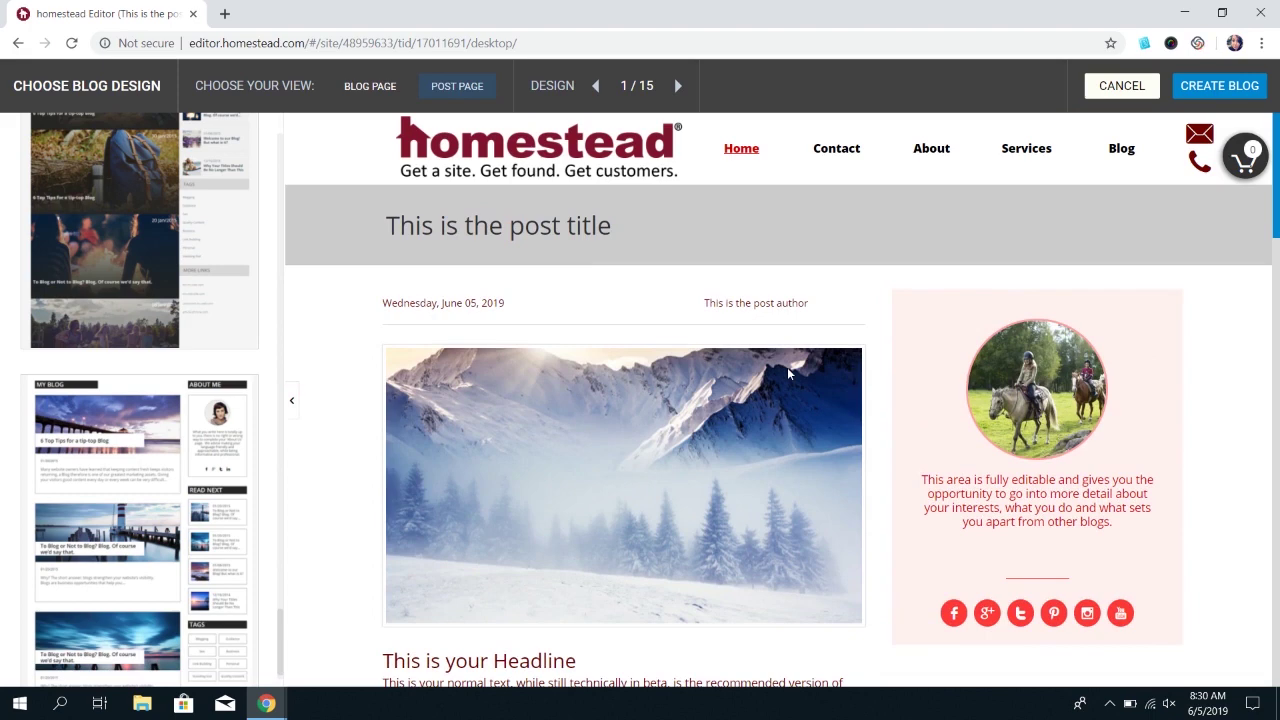
- Create the blog with design 1, naming it 'Community Blog'
{"action": "left_click", "coordinate": [1217, 90]}
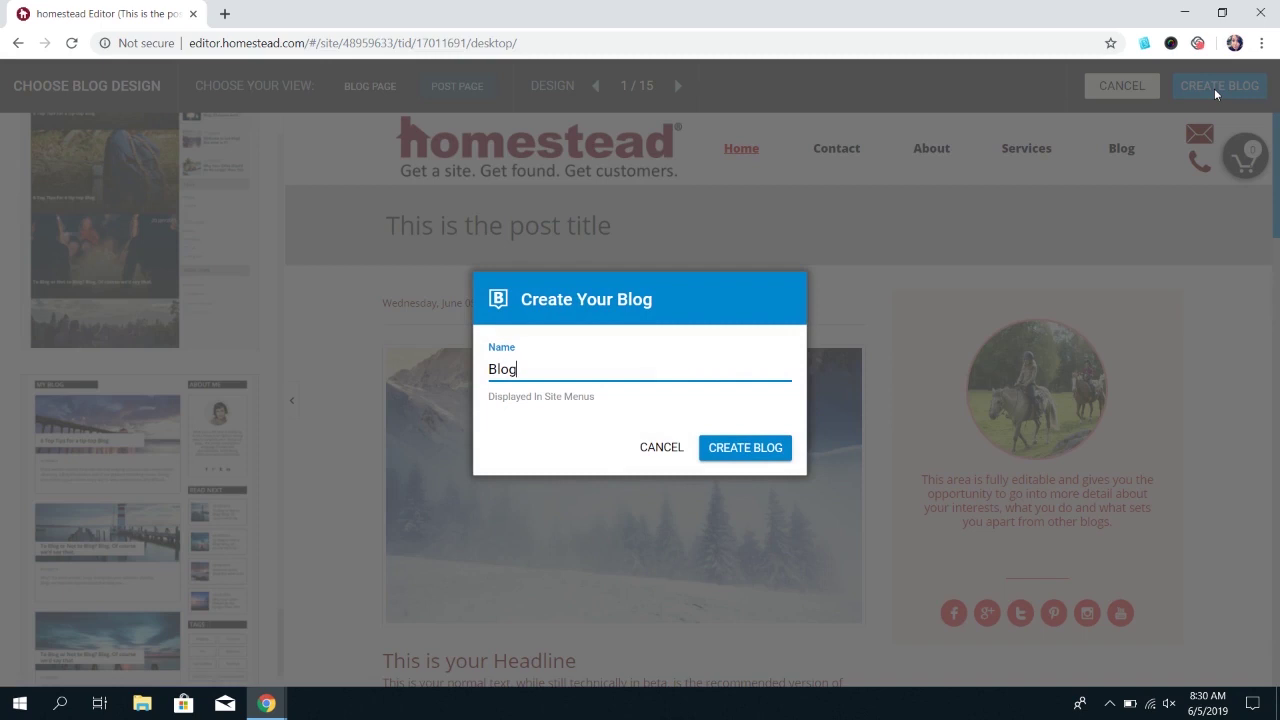
{"action": "key", "text": "BackSpace"}
{"action": "key", "text": "BackSpace"}
{"action": "key", "text": "BackSpace"}
{"action": "key", "text": "BackSpace"}
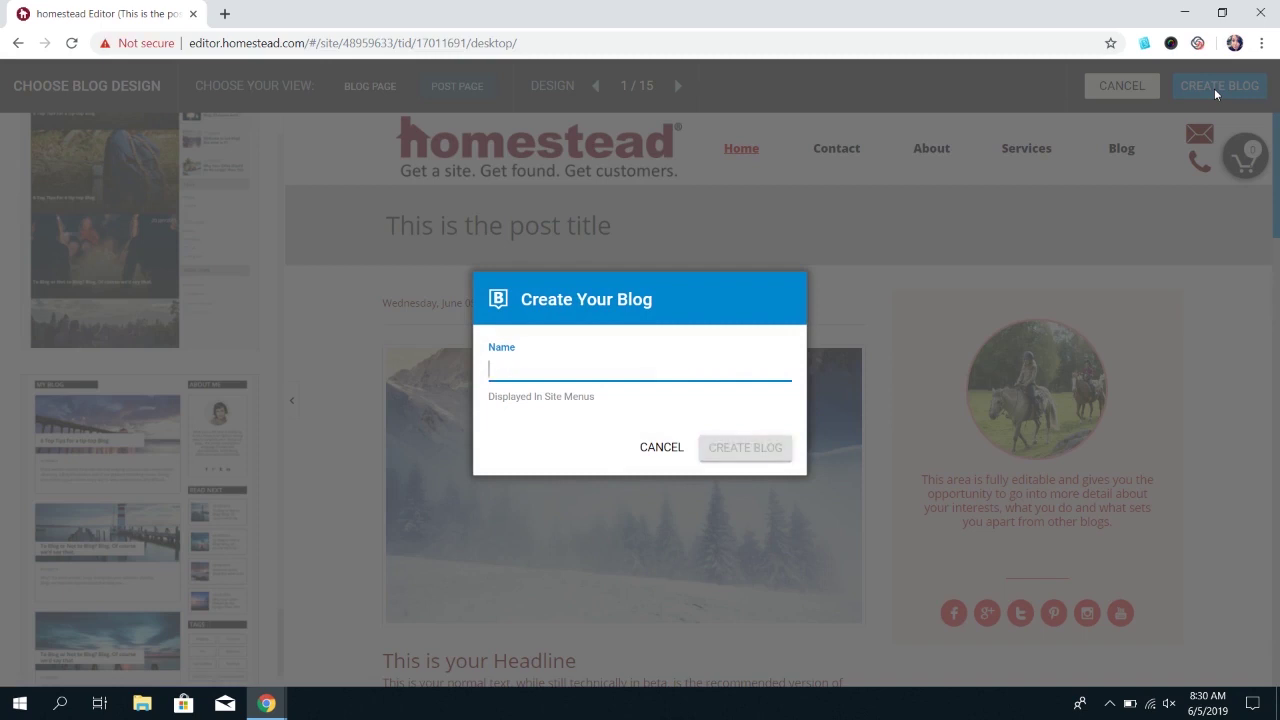
{"action": "type", "text": "Communit"}
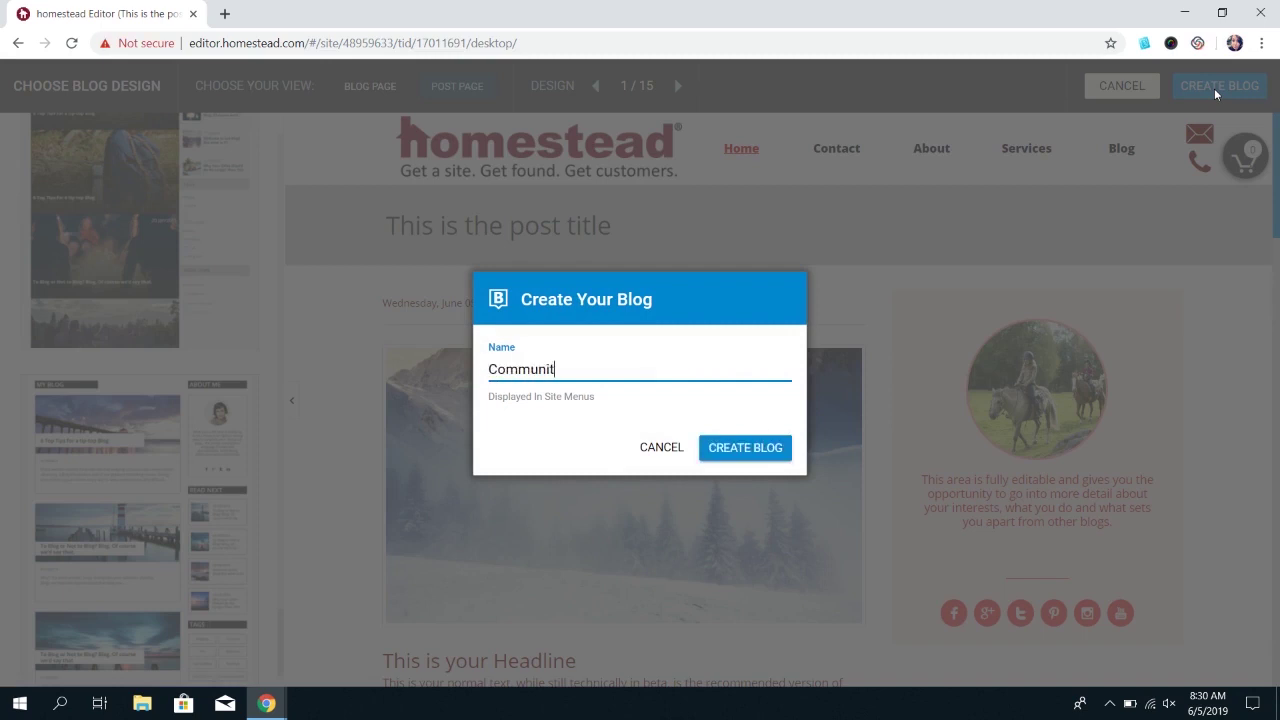
{"action": "type", "text": "y Blog"}
{"action": "left_click", "coordinate": [767, 451]}
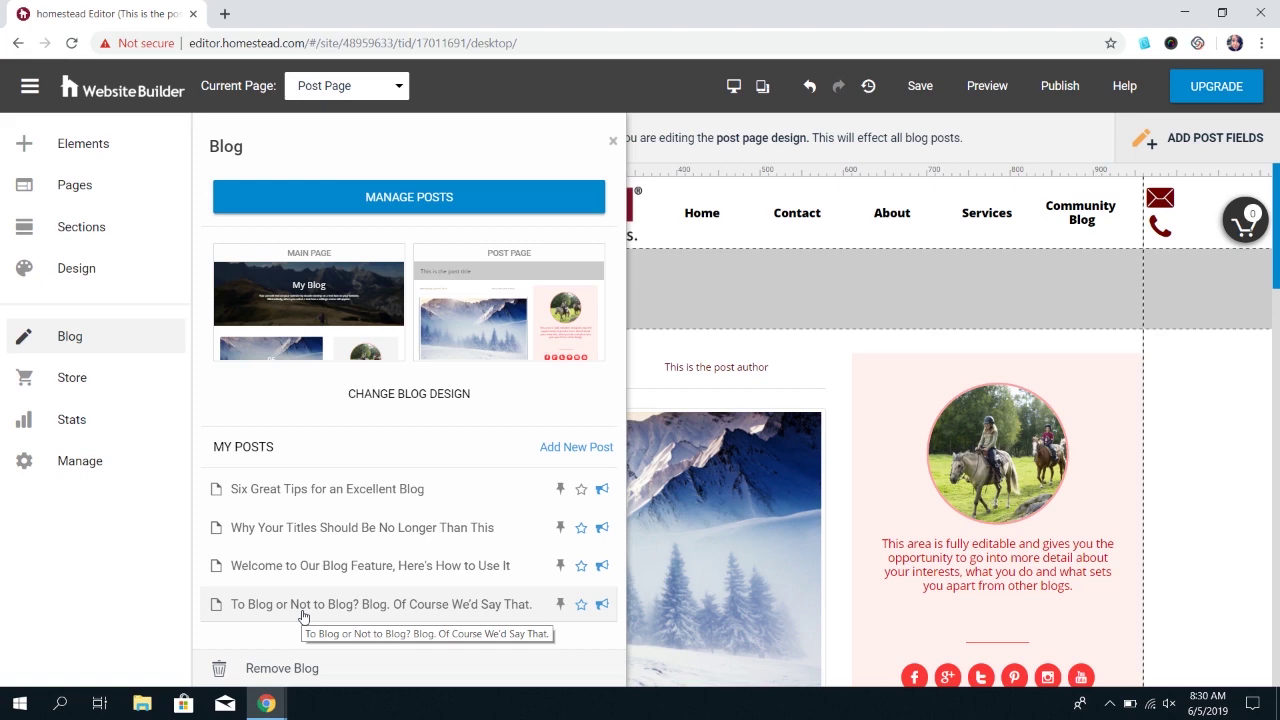
- In the full posts list, preview 'Six Great Tips for an Excellent Blog' and finish the preview
{"action": "left_click", "coordinate": [420, 200]}
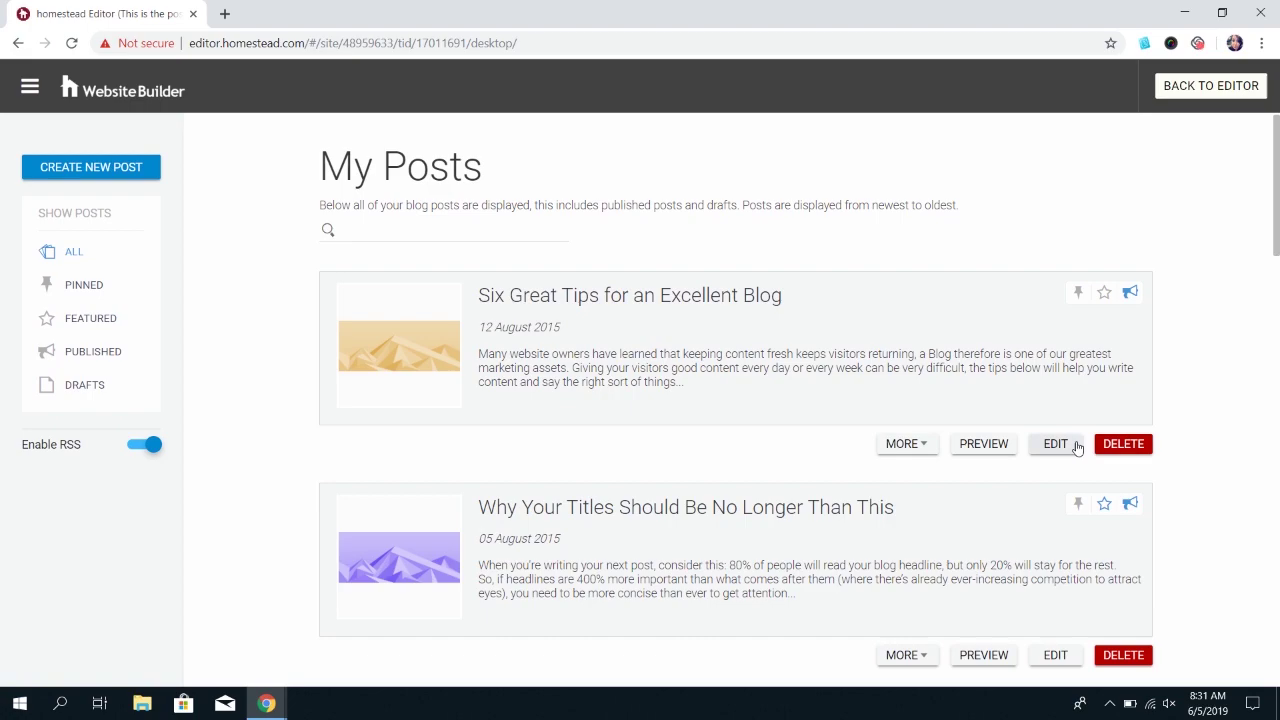
{"action": "left_click", "coordinate": [988, 446]}
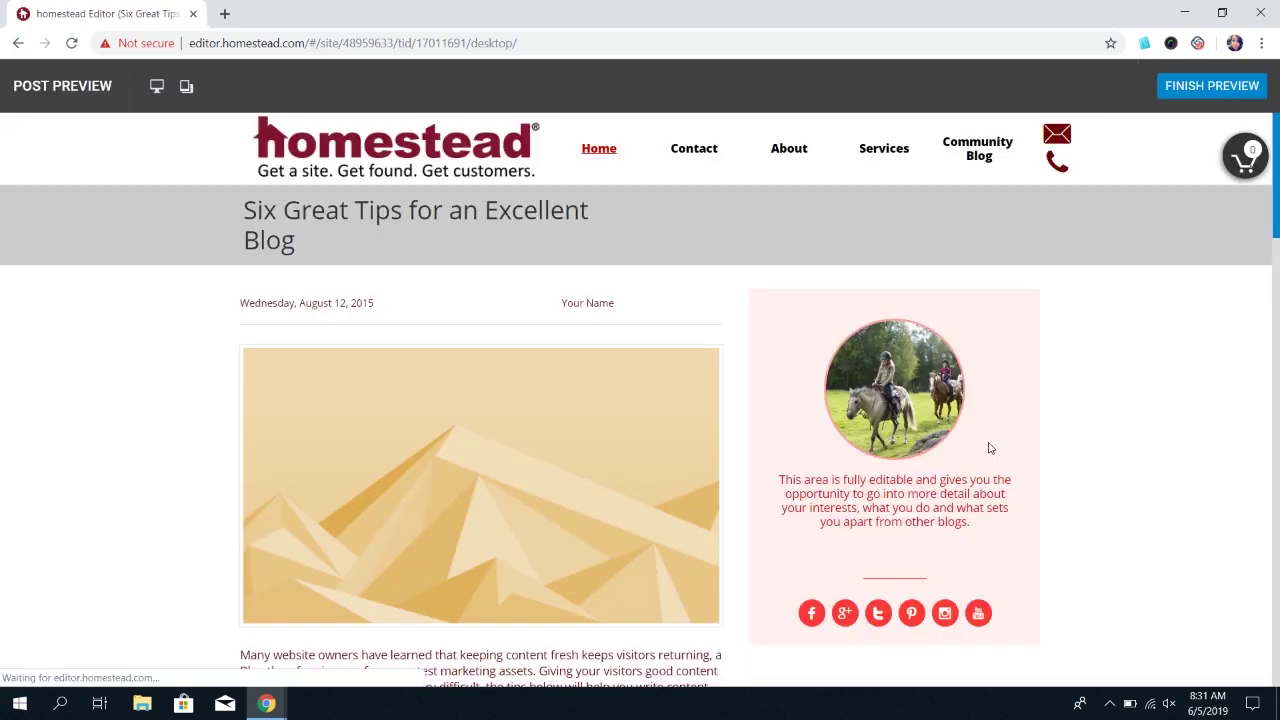
{"action": "scroll", "coordinate": [990, 448], "scroll_direction": "down", "scroll_amount": 9}
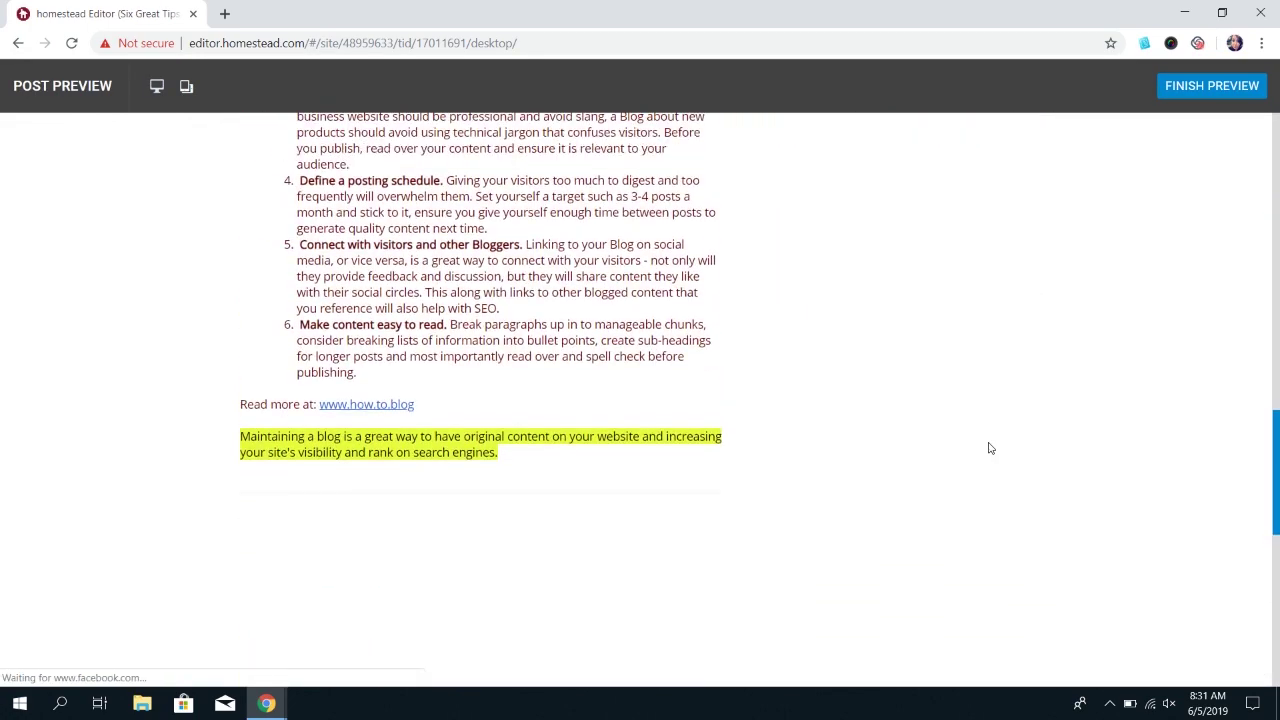
{"action": "left_click", "coordinate": [1212, 88]}
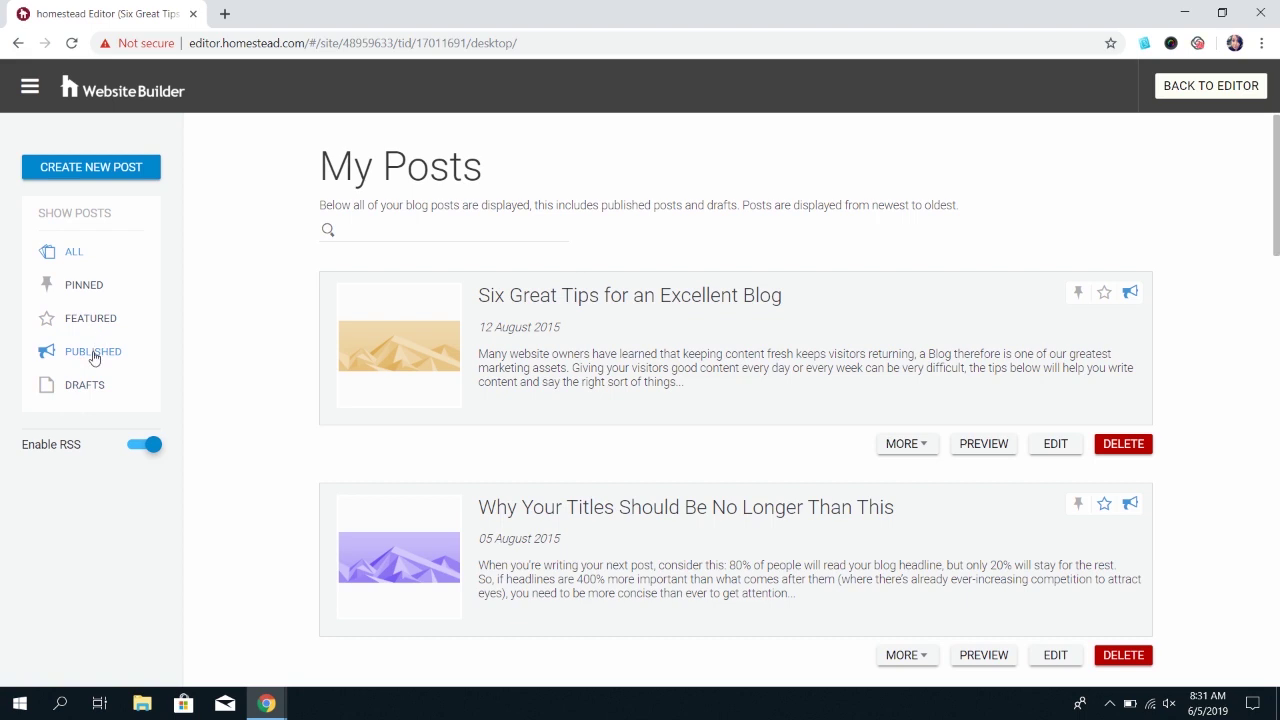
{"action": "left_click", "coordinate": [96, 170]}
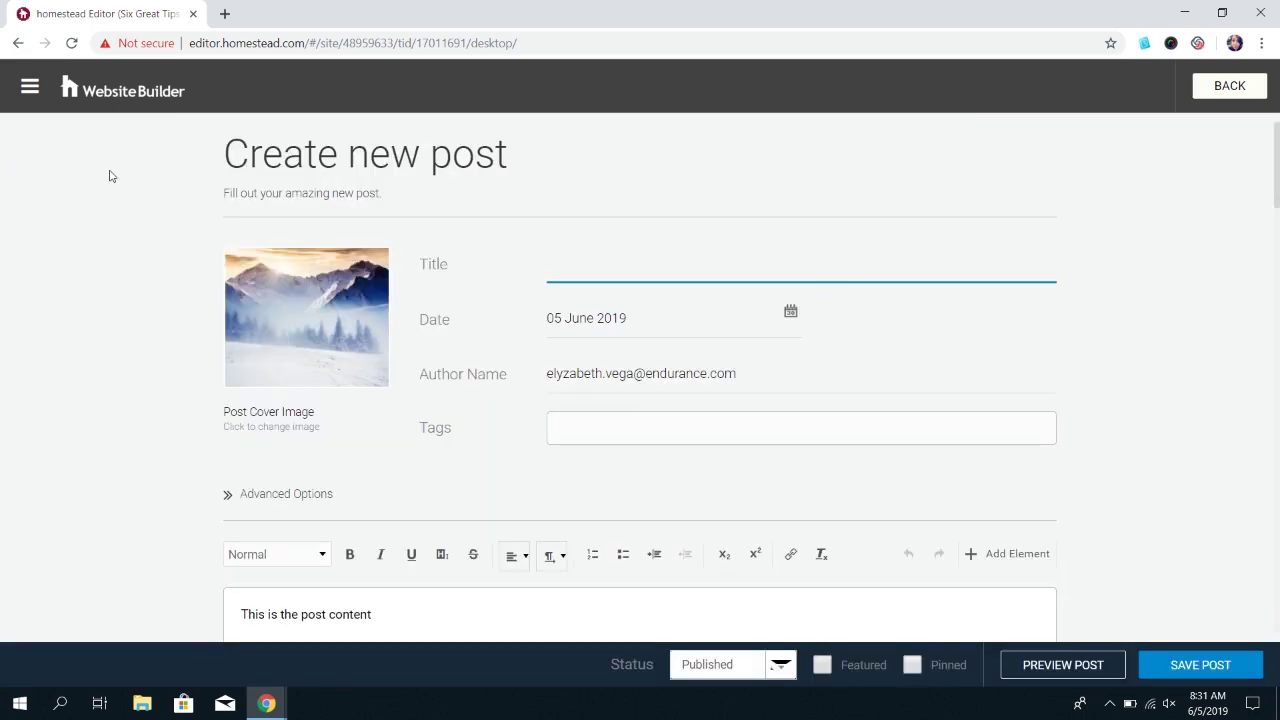
{"action": "scroll", "coordinate": [408, 345], "scroll_direction": "down", "scroll_amount": 2}
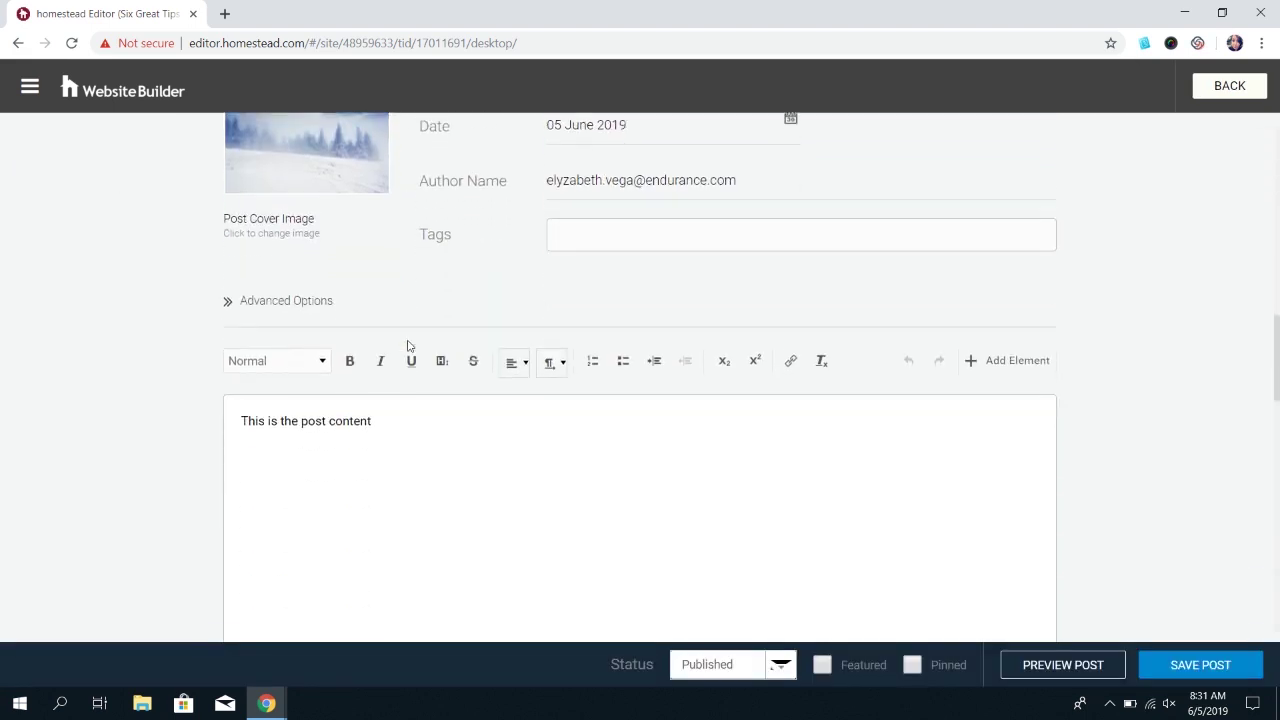
{"action": "scroll", "coordinate": [408, 345], "scroll_direction": "up", "scroll_amount": 2}
{"action": "left_click", "coordinate": [1243, 97]}
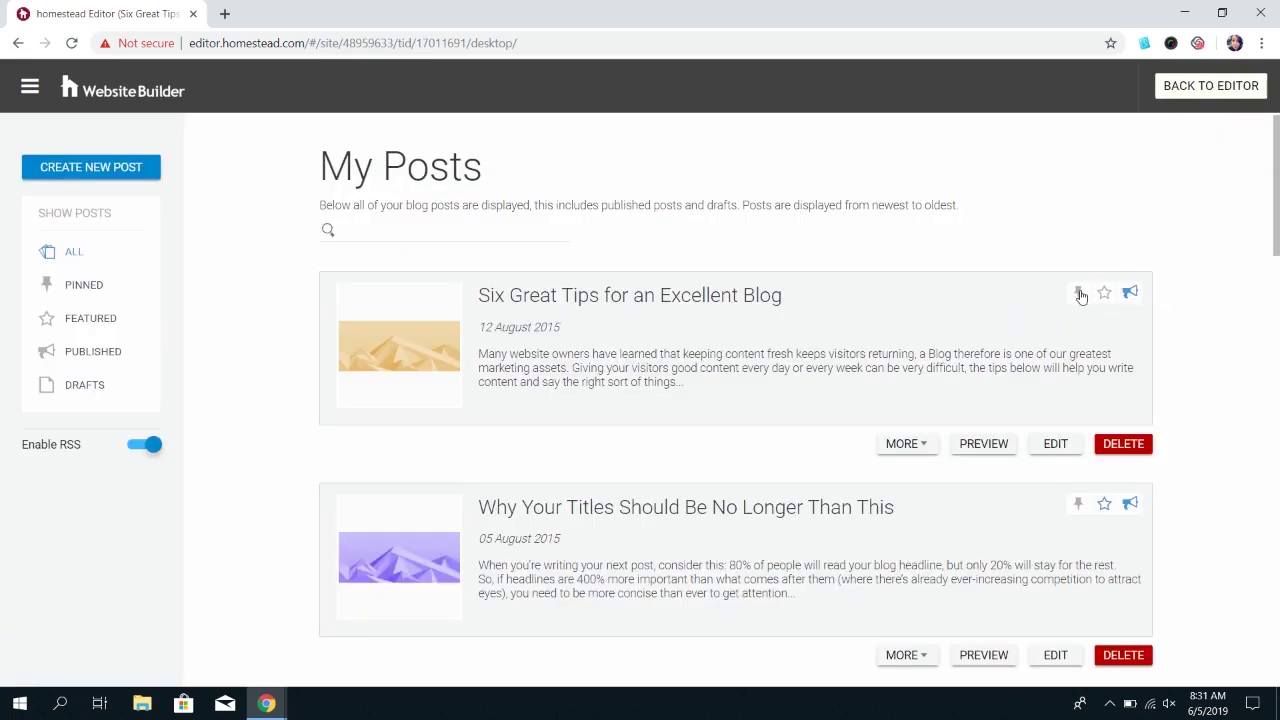
{"action": "left_click", "coordinate": [920, 456]}
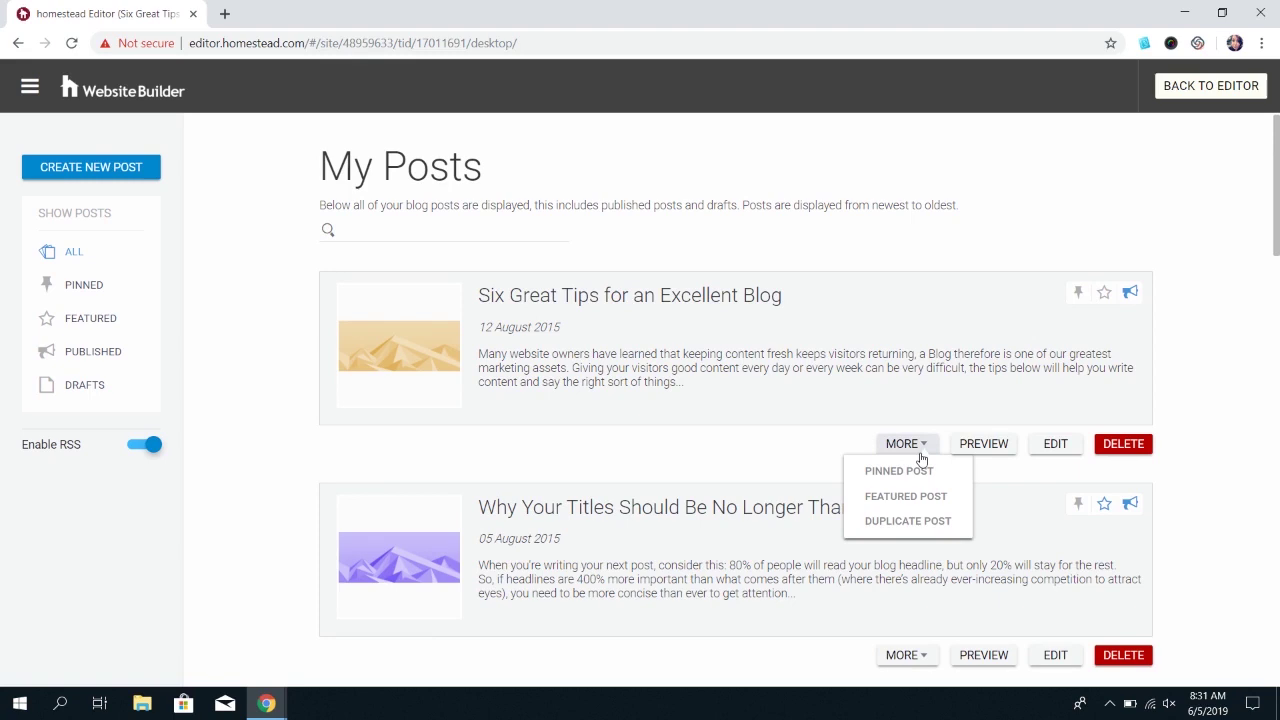
{"action": "left_click", "coordinate": [837, 249]}
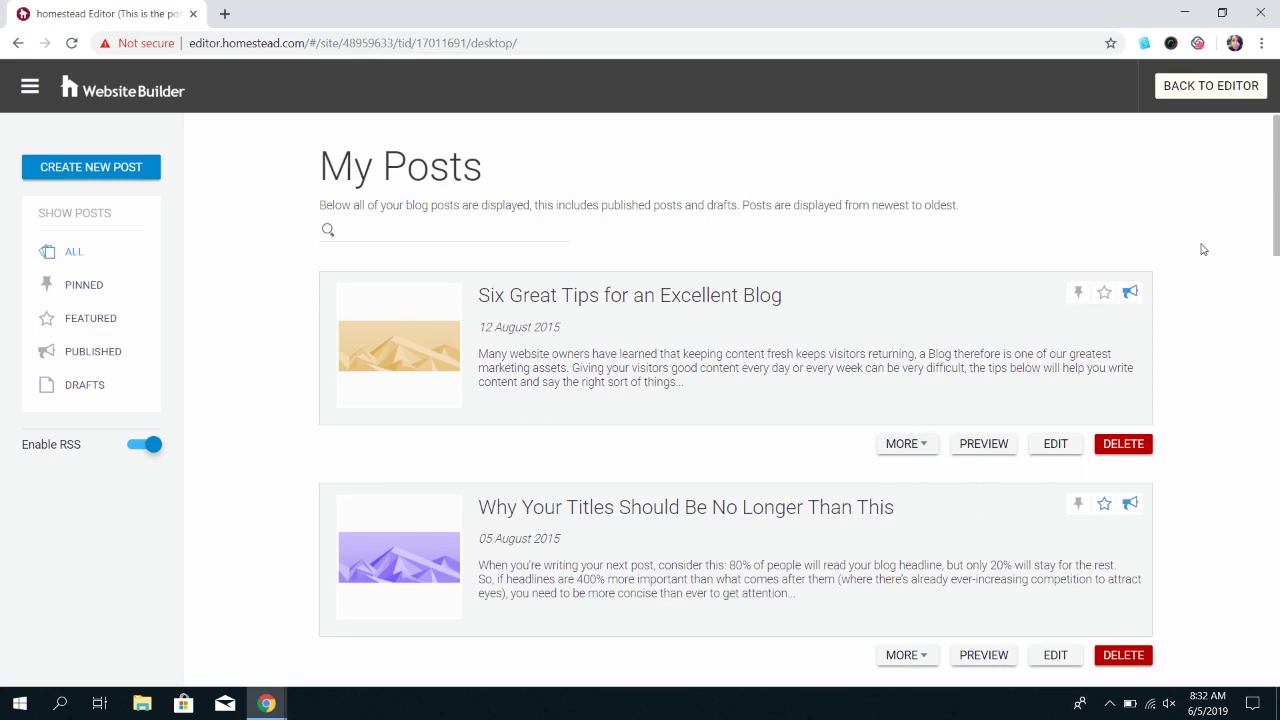
{"action": "left_click", "coordinate": [1168, 88]}
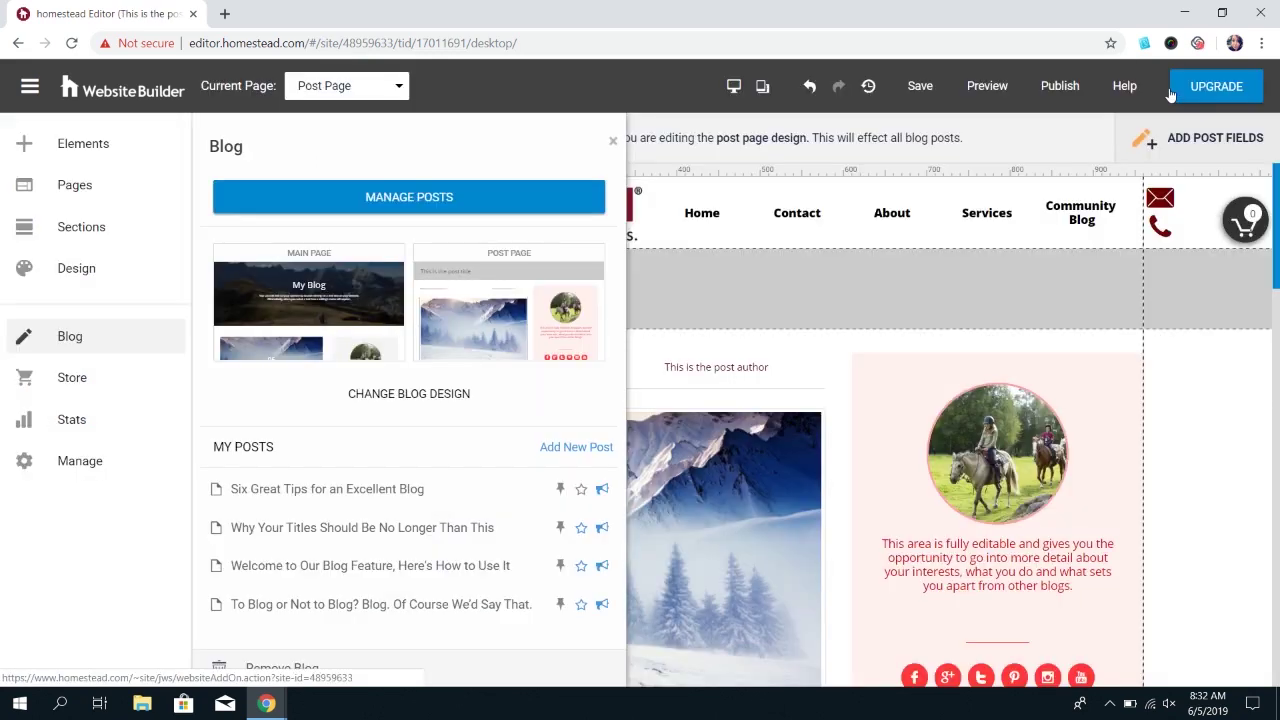
{"action": "left_click", "coordinate": [72, 184]}
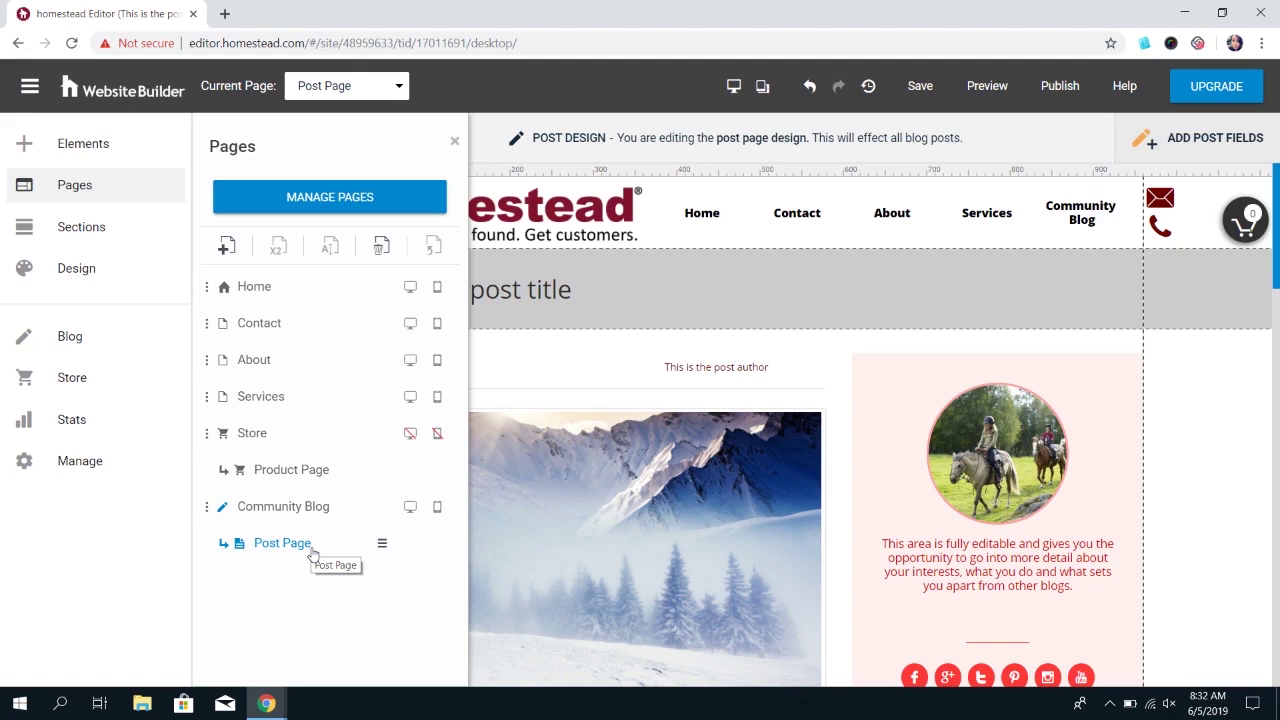
{"action": "left_click", "coordinate": [411, 507]}
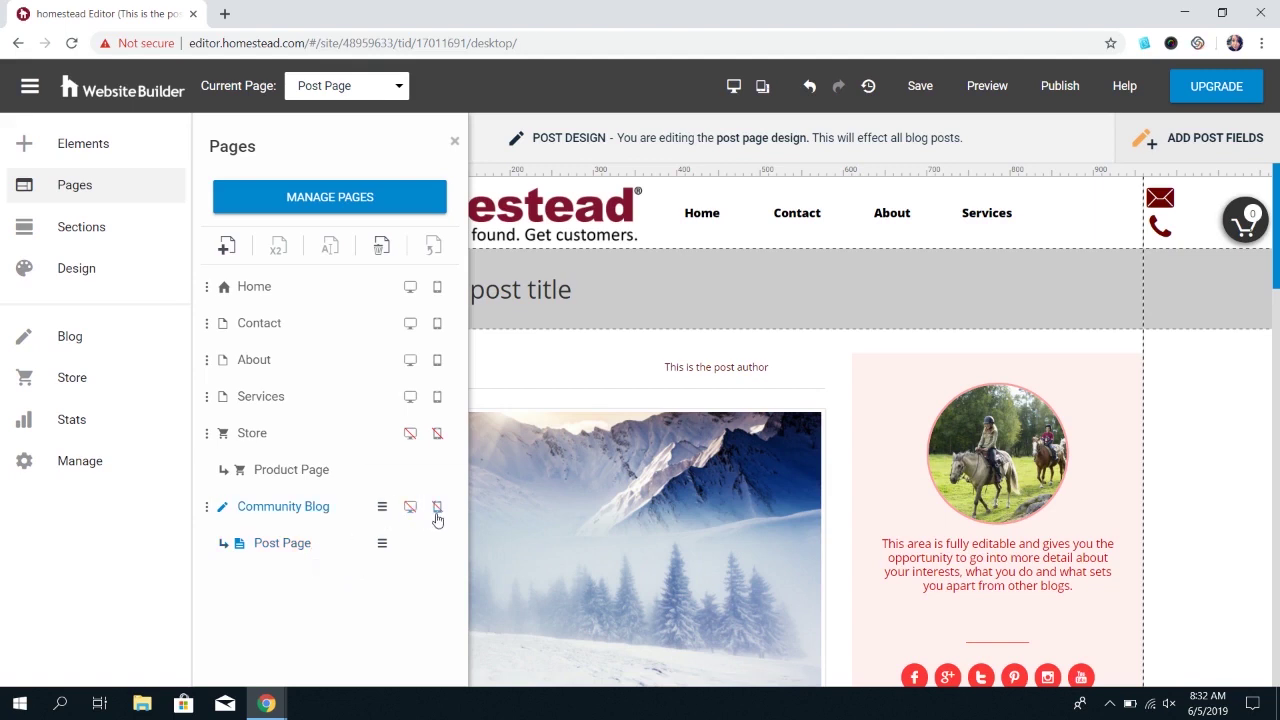
{"action": "left_click", "coordinate": [412, 508]}
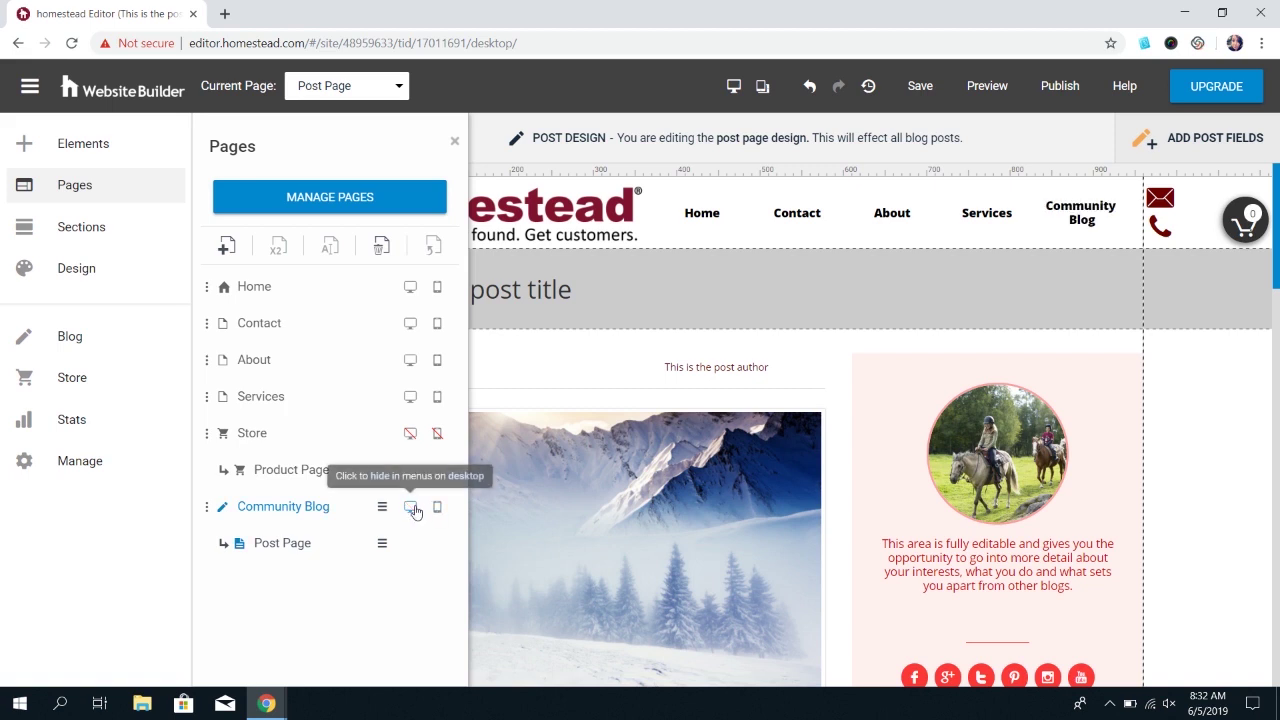